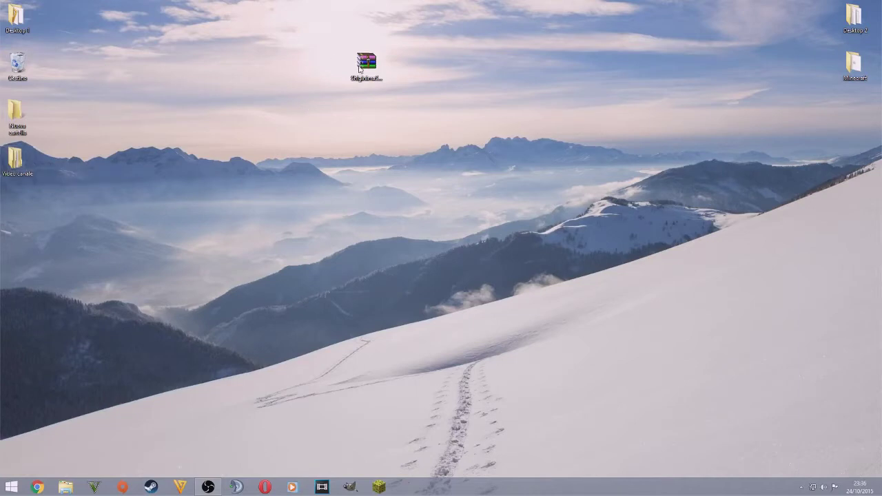
pyautogui.moveTo(361, 69); pyautogui.dragTo(393, 118)
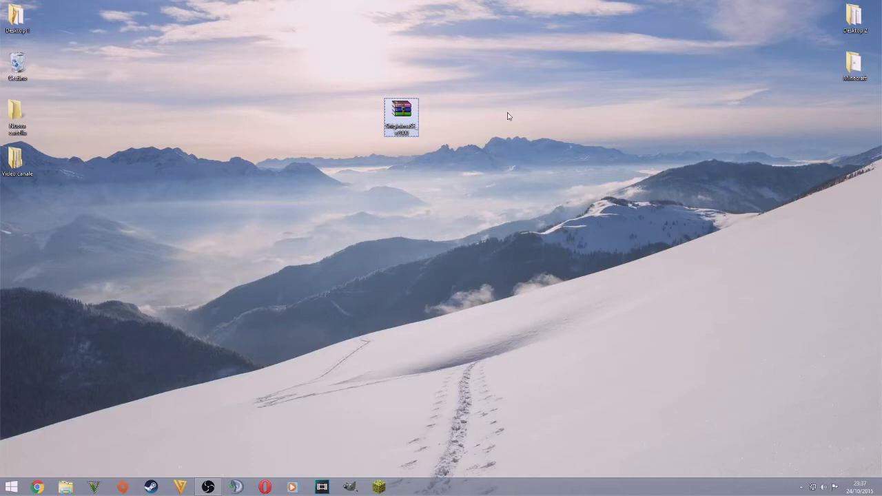
pyautogui.click(486, 127)
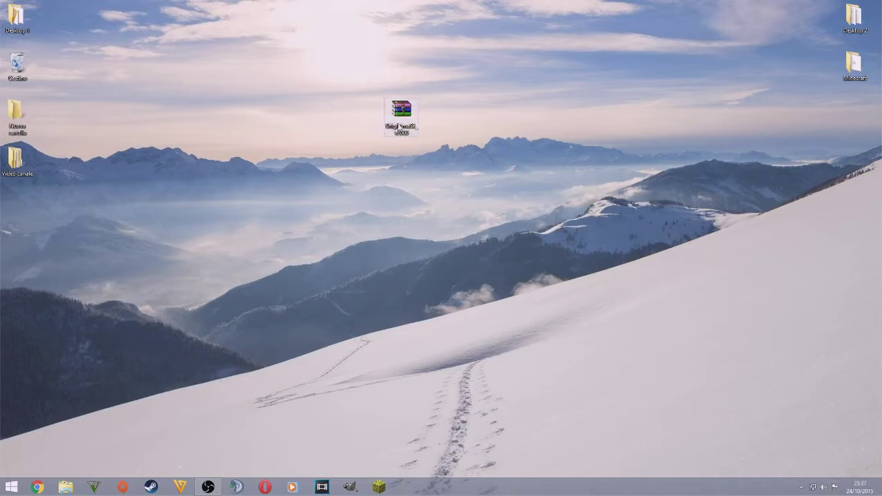
pyautogui.moveTo(385, 98); pyautogui.dragTo(301, 140)
pyautogui.moveTo(406, 114); pyautogui.dragTo(395, 69)
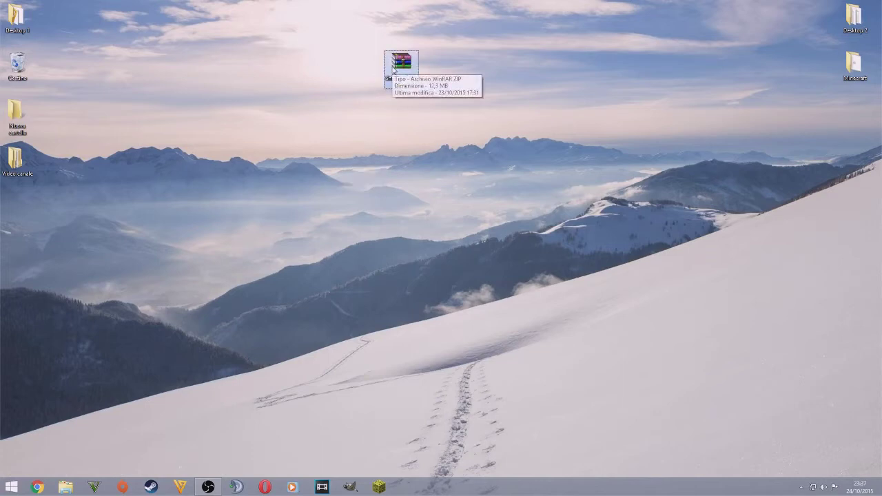
# Extract the Windows version of the Shiginima launcher from ShiginimaSE_v2000.zip to the desktop and close the archive
pyautogui.doubleClick(400, 66)
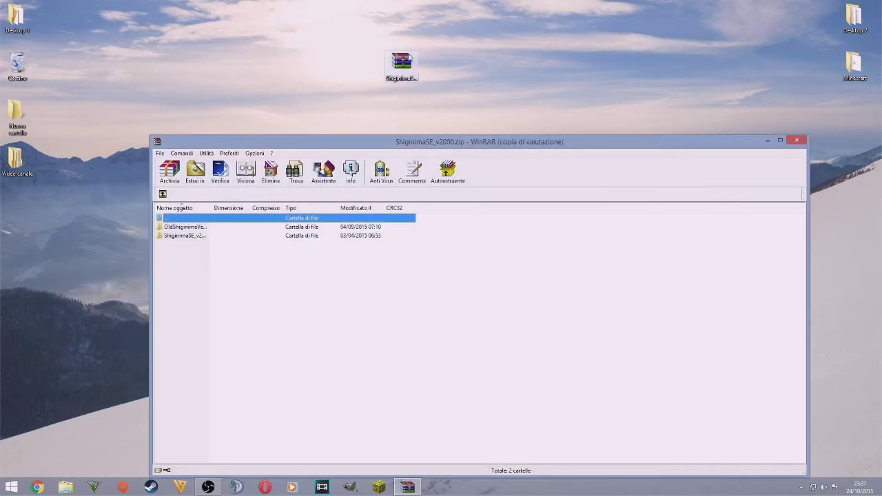
pyautogui.doubleClick(185, 235)
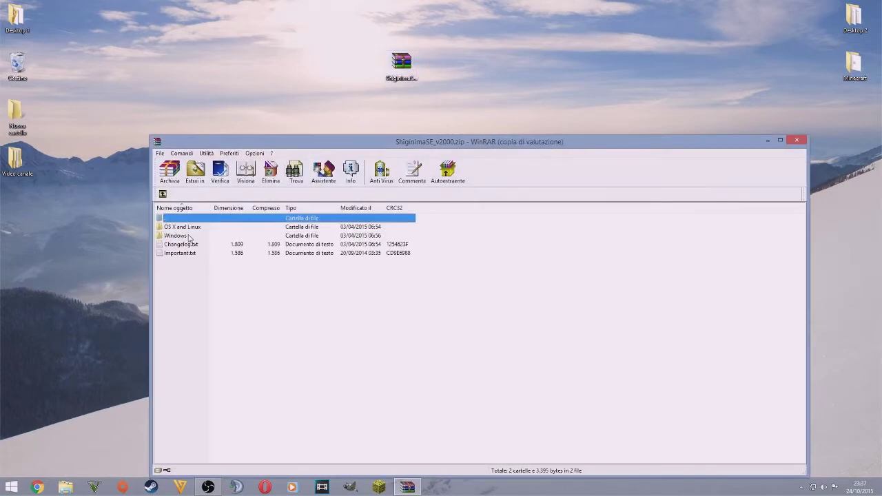
pyautogui.doubleClick(184, 236)
pyautogui.moveTo(183, 228); pyautogui.dragTo(90, 230)
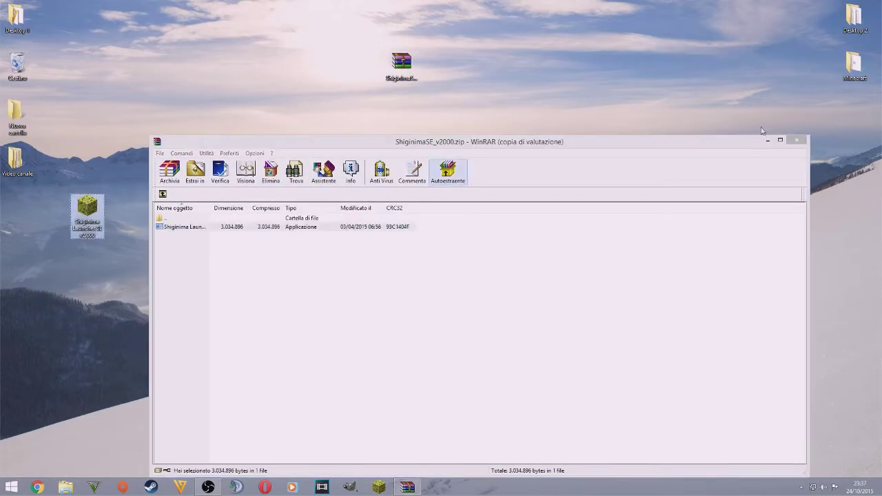
pyautogui.click(796, 139)
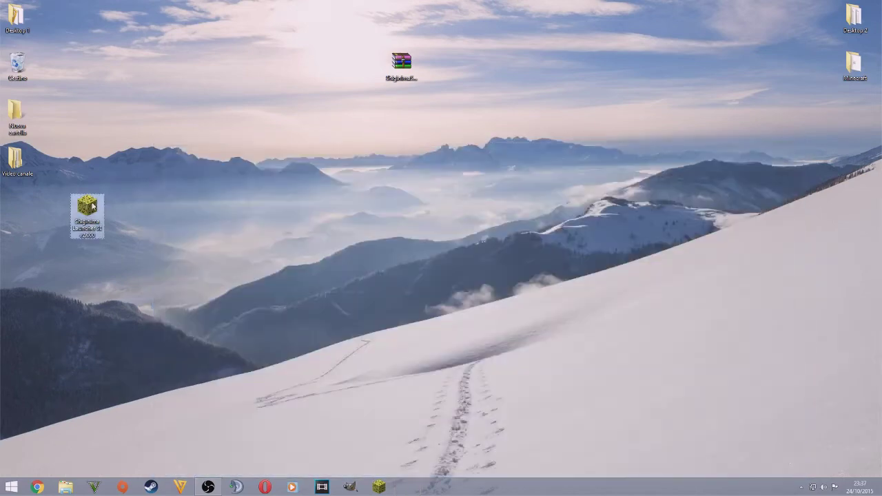
# Start the extracted Shiginima launcher from the desktop and enter it with the prefilled username
pyautogui.doubleClick(93, 205)
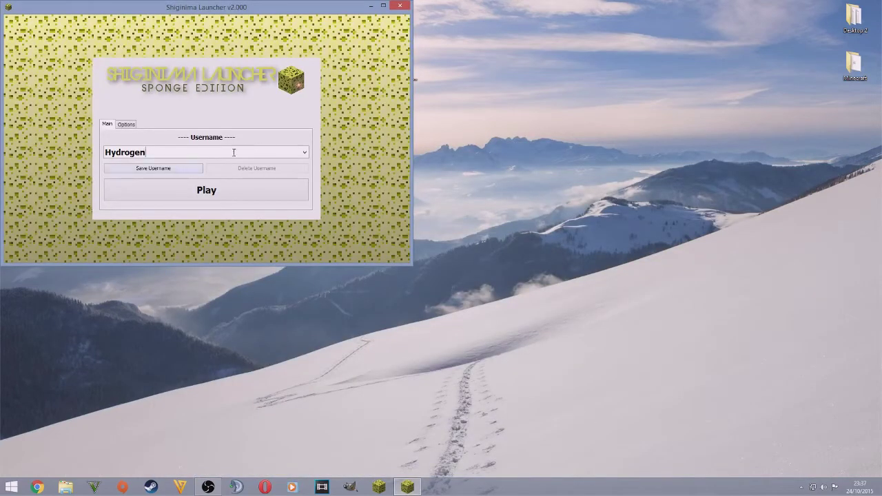
pyautogui.click(229, 199)
# Set the launcher profile's Minecraft version to release 1.8.8 and save the profile
pyautogui.click(58, 255)
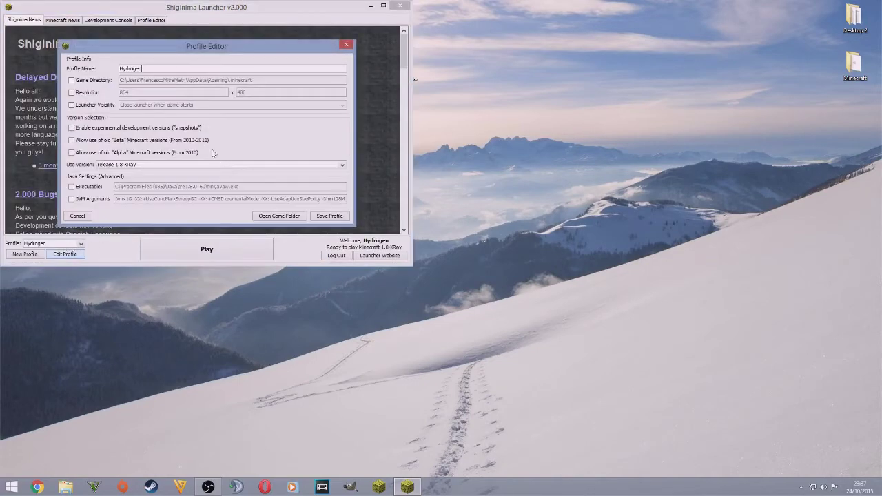
pyautogui.click(191, 166)
pyautogui.scroll(3, 130, 182)
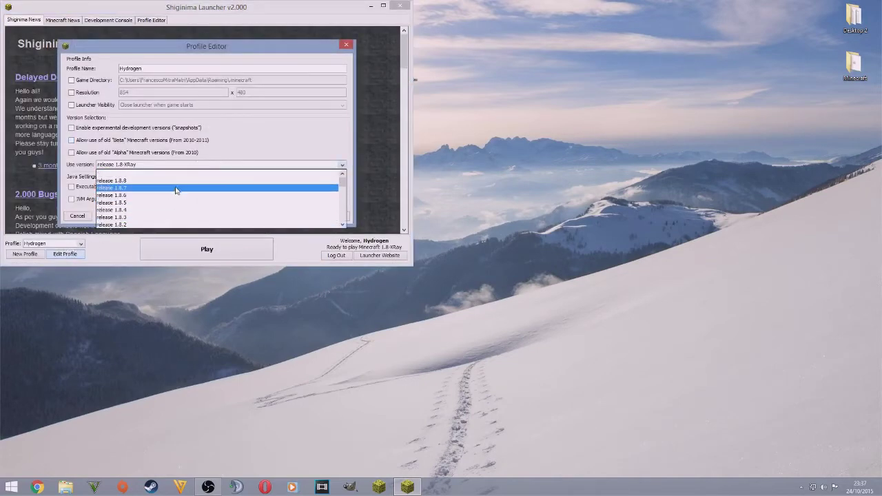
pyautogui.click(197, 182)
pyautogui.click(329, 215)
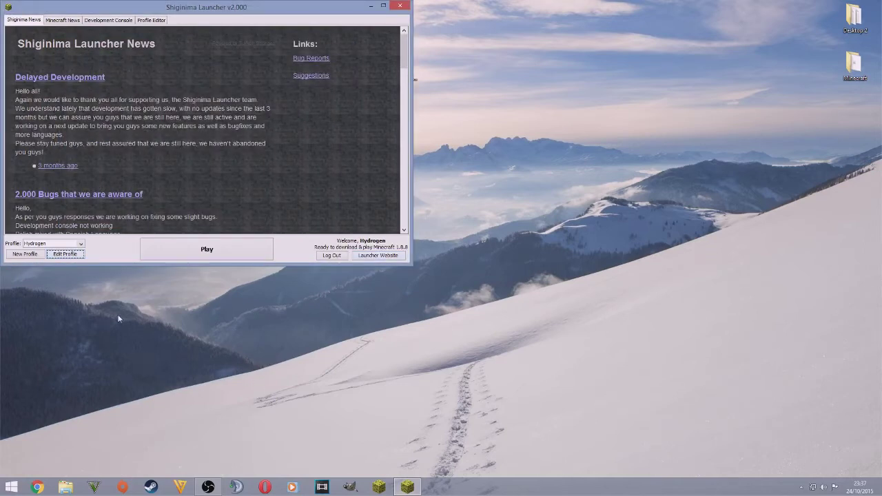
# Edit the profile again, set its Minecraft version to release 1.8 and save it
pyautogui.click(285, 345)
pyautogui.click(384, 221)
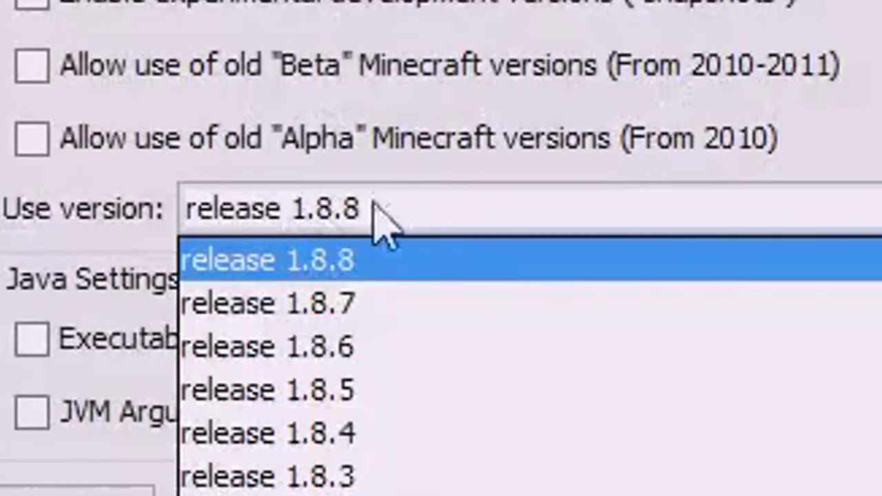
pyautogui.scroll(-2, 170, 205)
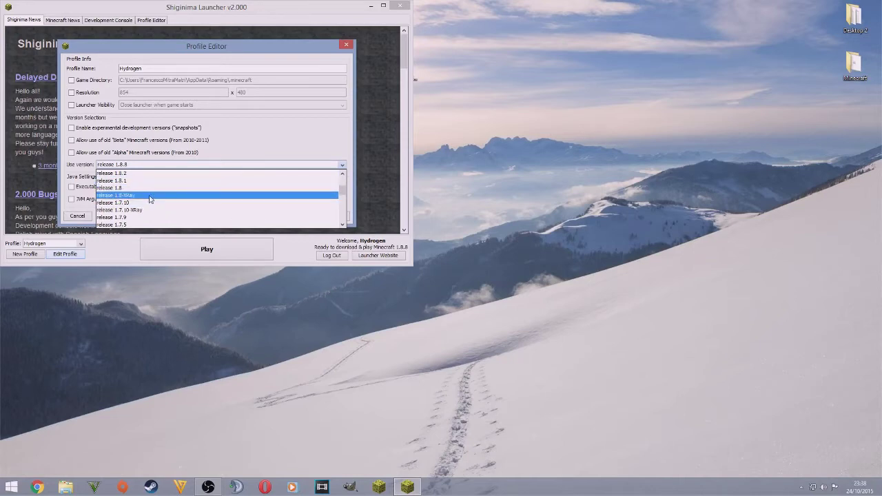
pyautogui.click(138, 188)
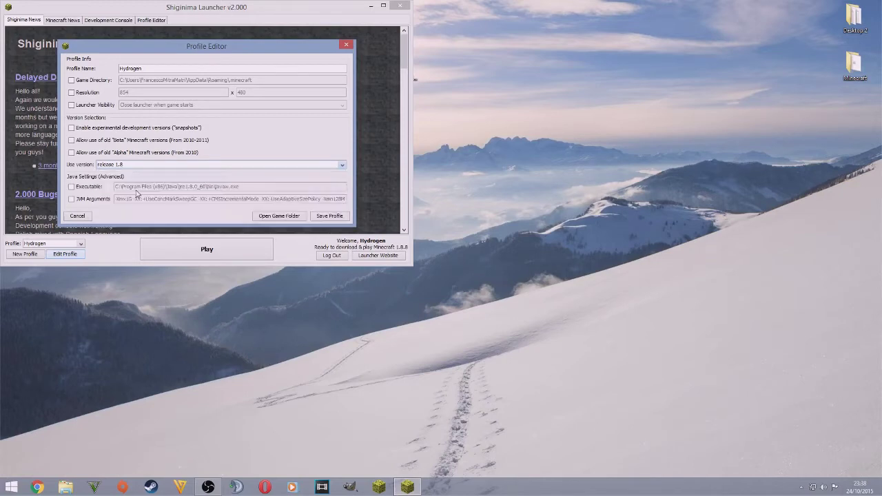
pyautogui.click(330, 215)
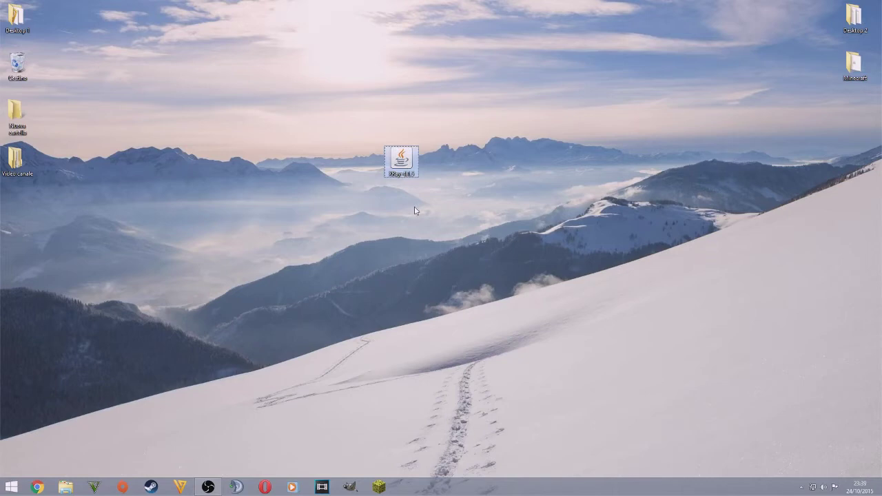
# Choose profile 1.8 in the XRay v4.1.5 installer and start an installation that creates a new profile
pyautogui.moveTo(472, 245); pyautogui.dragTo(501, 99)
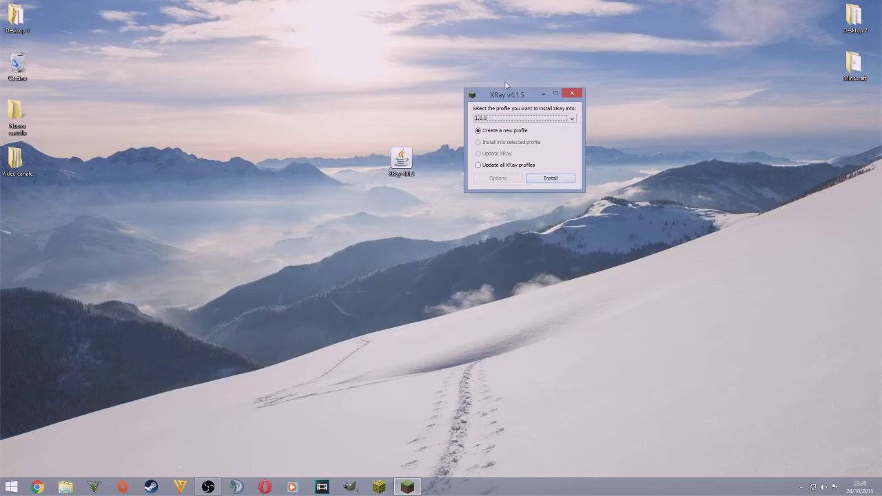
pyautogui.click(571, 119)
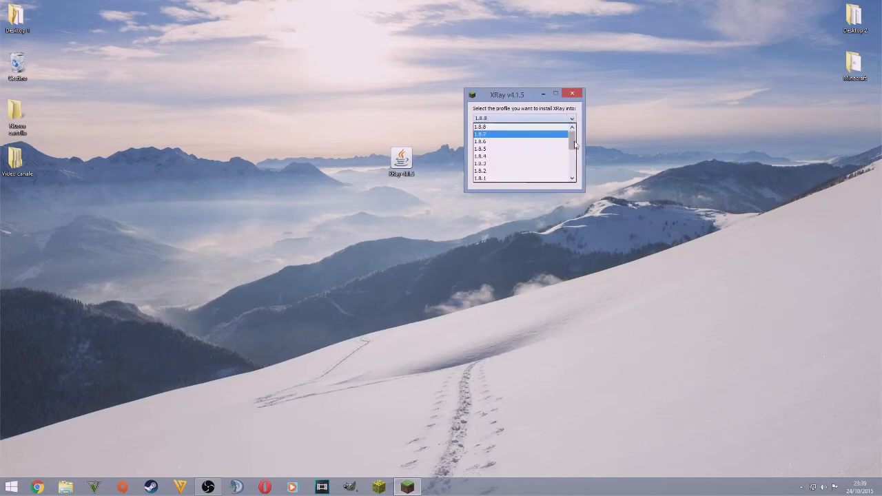
pyautogui.moveTo(571, 132); pyautogui.dragTo(572, 166)
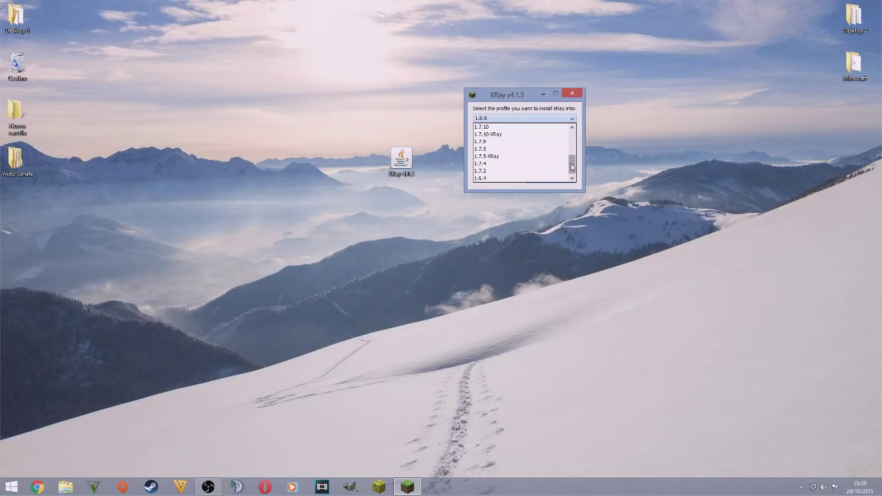
pyautogui.moveTo(571, 167); pyautogui.dragTo(572, 146)
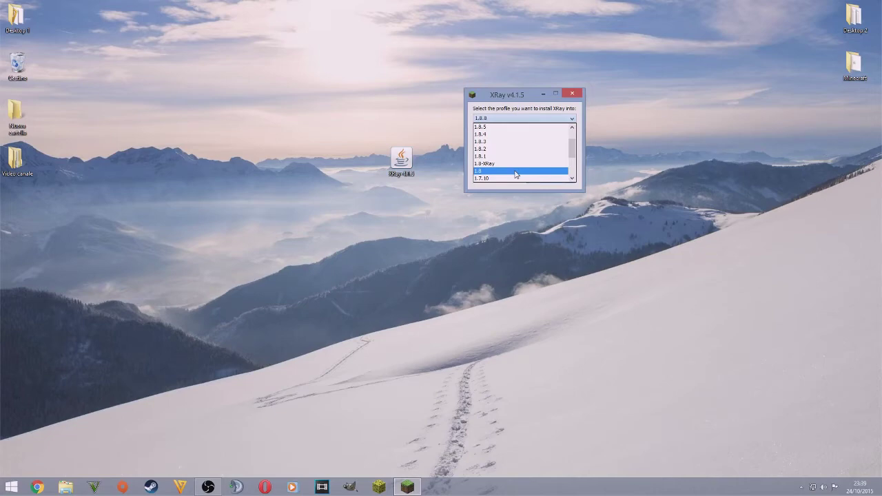
pyautogui.click(516, 174)
pyautogui.click(531, 180)
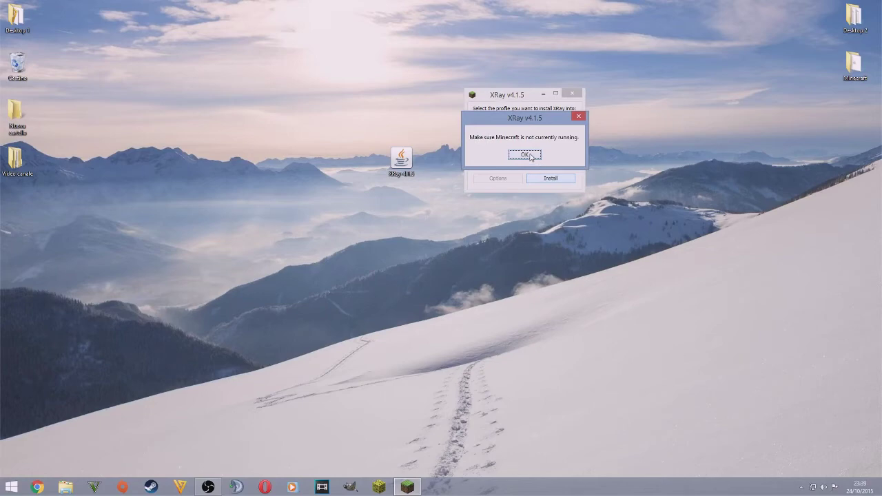
# Acknowledge the reminder, try out 1.8-XRay as the new modded profile's name, and close the XRay installer
pyautogui.click(525, 155)
pyautogui.click(497, 142)
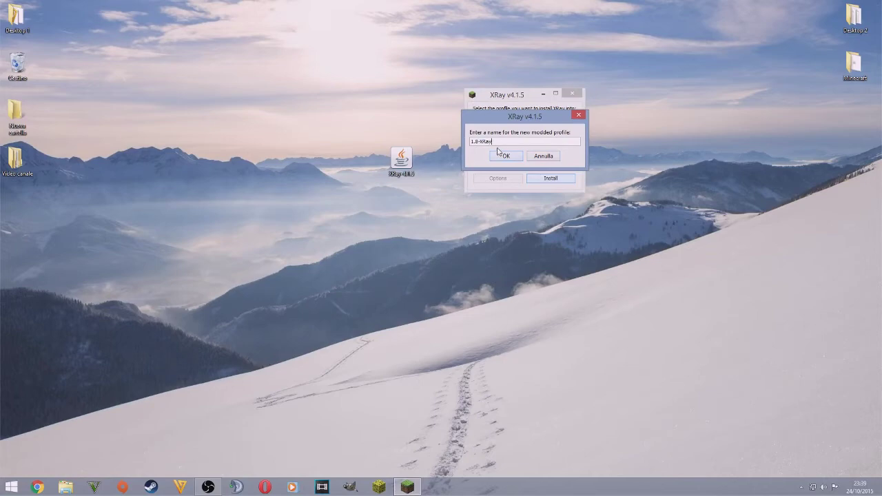
pyautogui.click(502, 157)
pyautogui.click(541, 156)
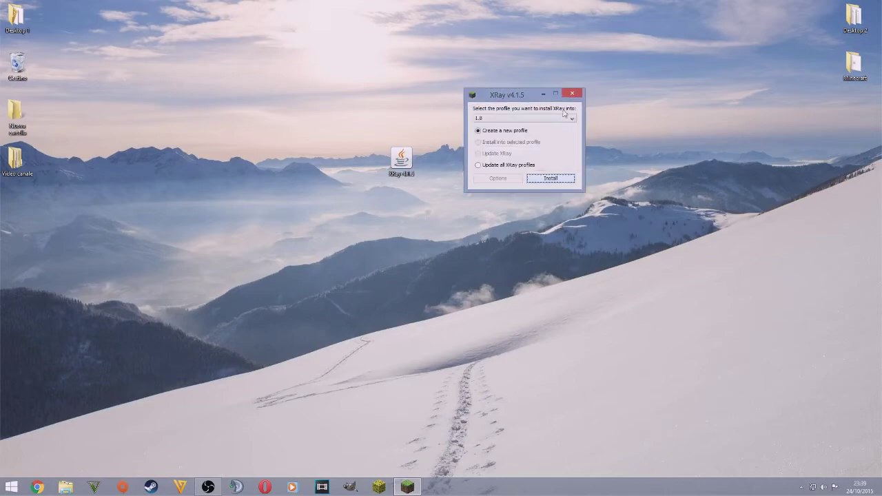
pyautogui.click(571, 93)
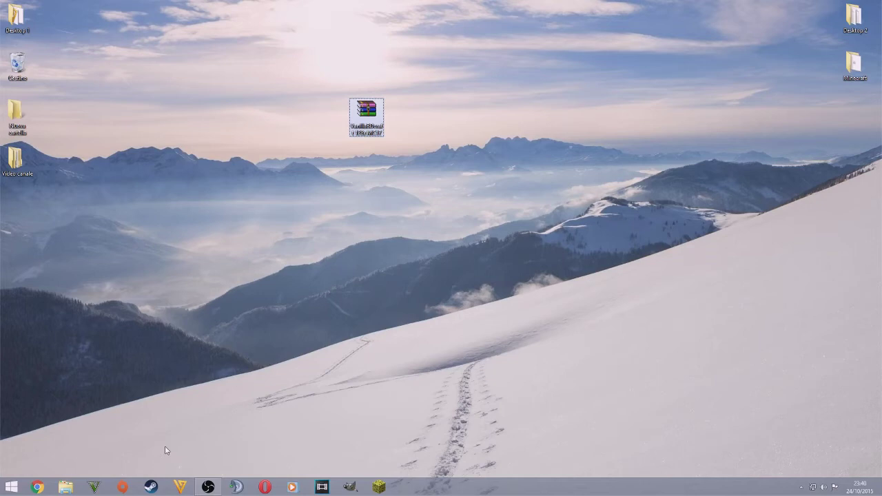
# Open the Roaming application data folder by running %appdata%
pyautogui.press('super+r')
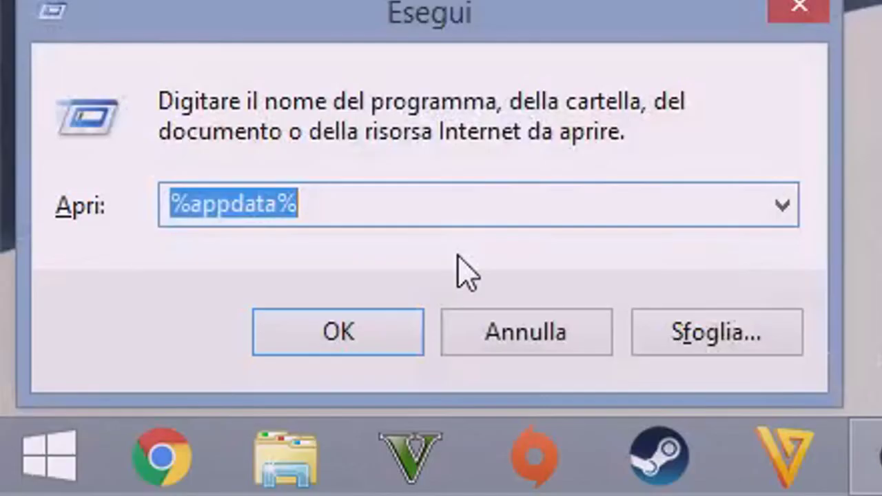
pyautogui.press('BackSpace')
pyautogui.write('%app')
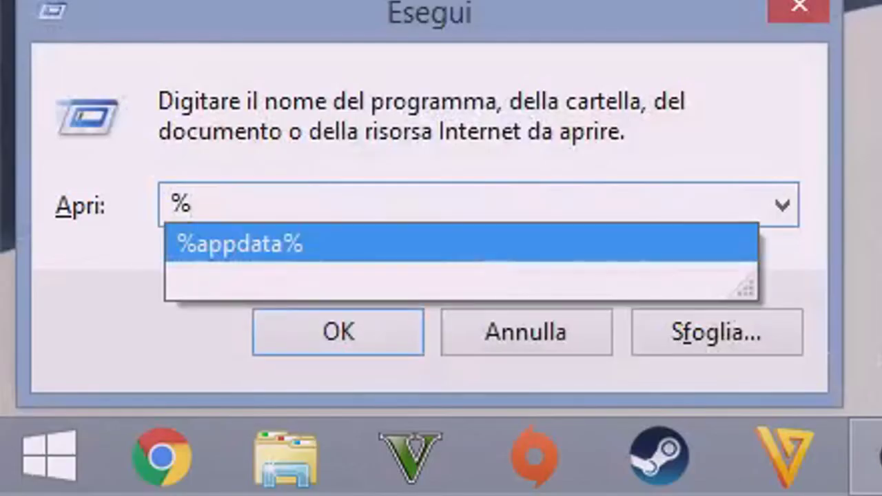
pyautogui.write('daat')
pyautogui.press('BackSpace')
pyautogui.press('BackSpace')
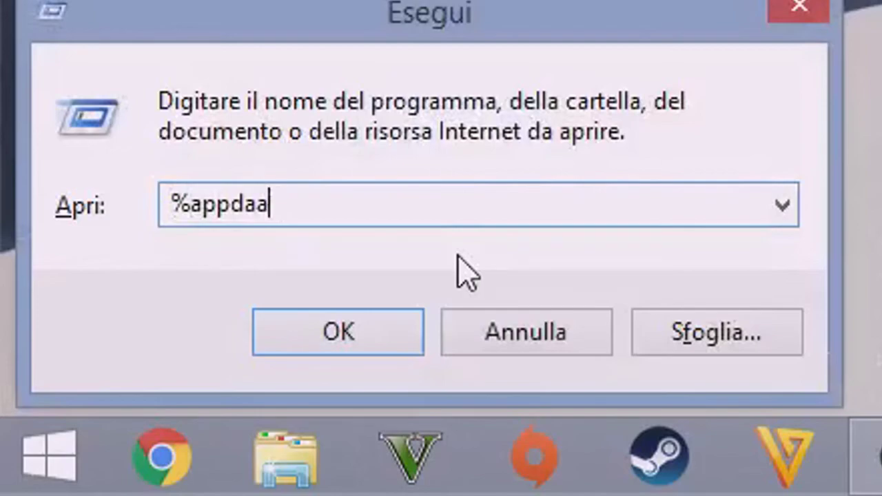
pyautogui.write('ta%')
pyautogui.press('Return')
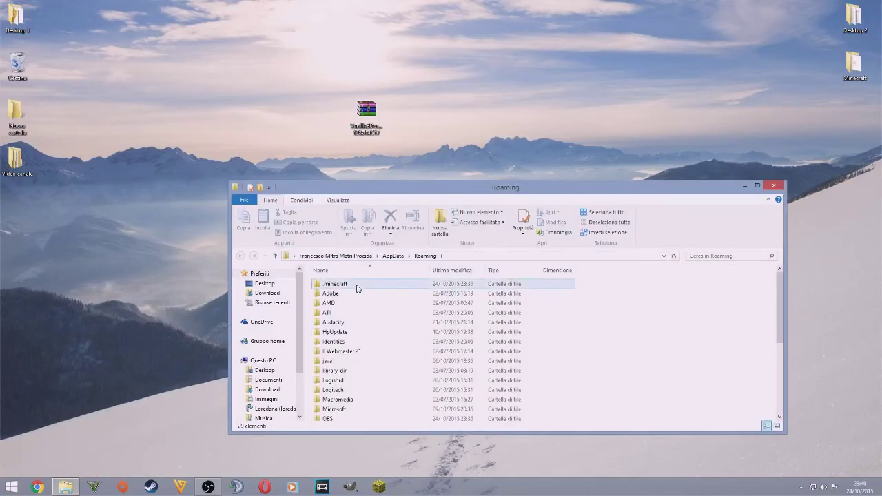
# Move the VanillaBDcraft 128x MC17 archive from the desktop into the .minecraft resourcepacks folder and close the window
pyautogui.doubleClick(357, 284)
pyautogui.doubleClick(354, 322)
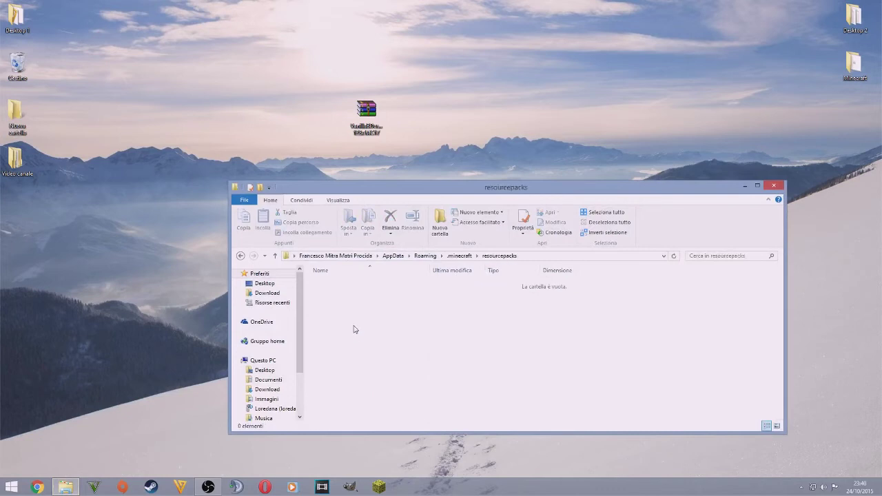
pyautogui.moveTo(366, 112); pyautogui.dragTo(387, 310)
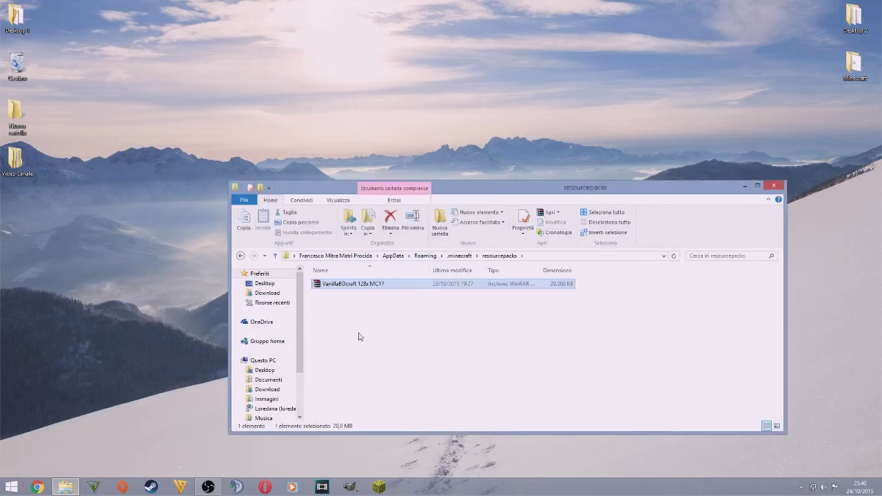
pyautogui.click(766, 189)
# Start Minecraft, activate the VanillaBDcraft 128x MC17.zip resource pack and leave the options
pyautogui.click(379, 487)
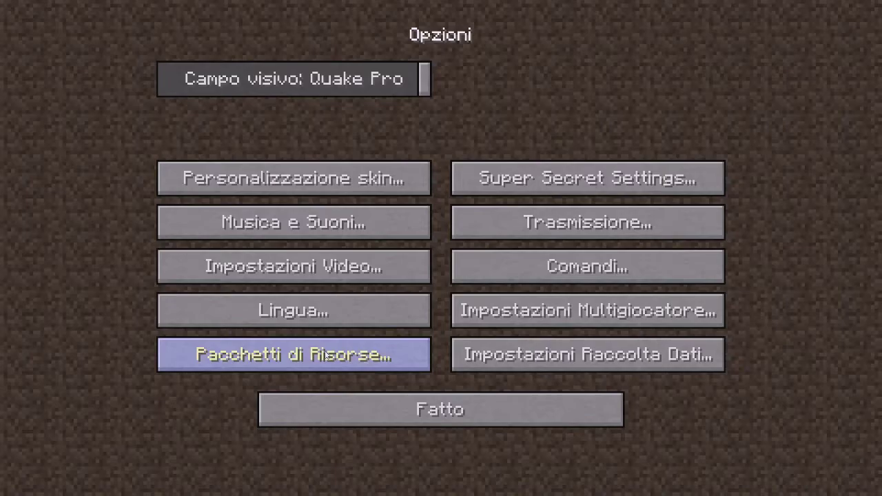
pyautogui.click(293, 352)
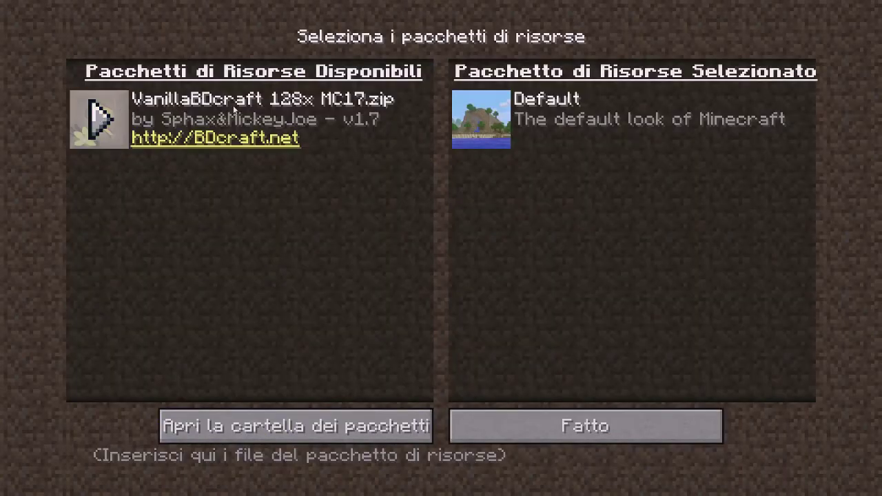
pyautogui.click(94, 120)
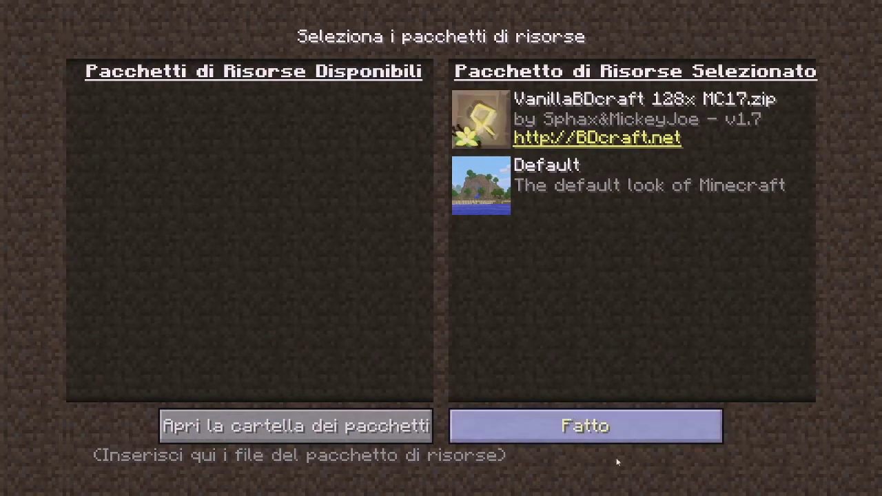
pyautogui.click(596, 422)
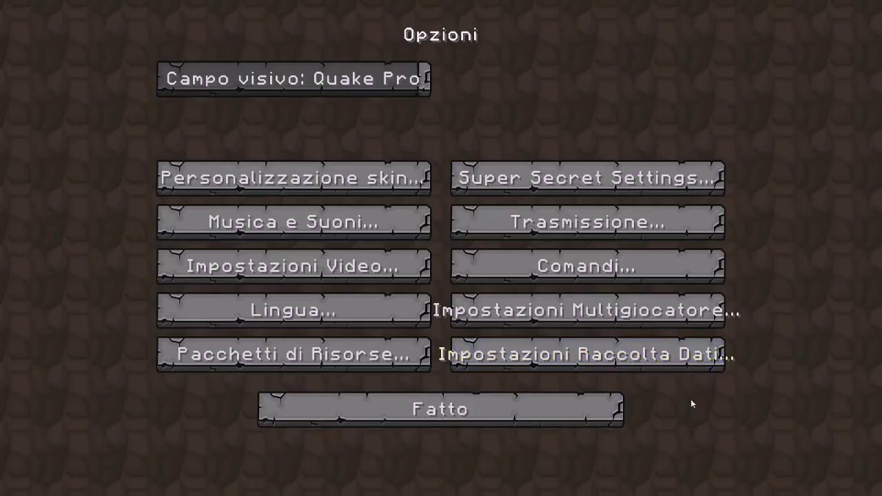
pyautogui.click(499, 413)
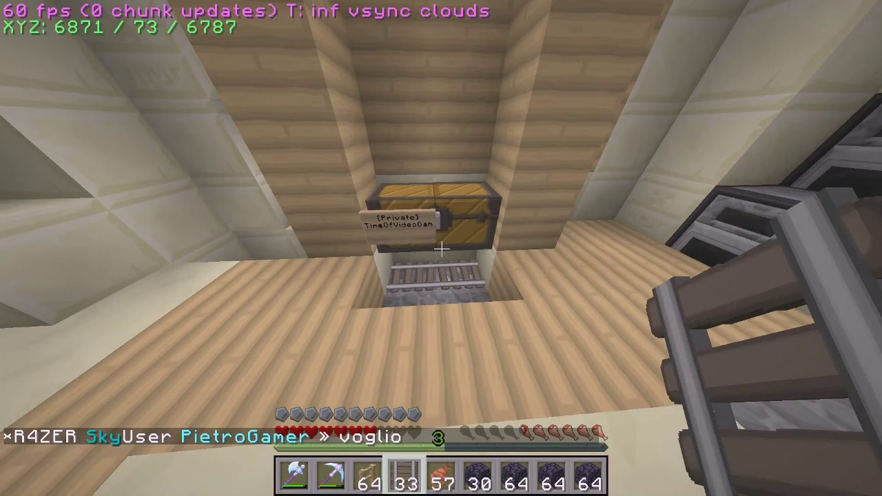
# Craft a hopper minecart from the hopper and minecart in the inventory and put it in the hotbar's fourth slot
pyautogui.press('e')
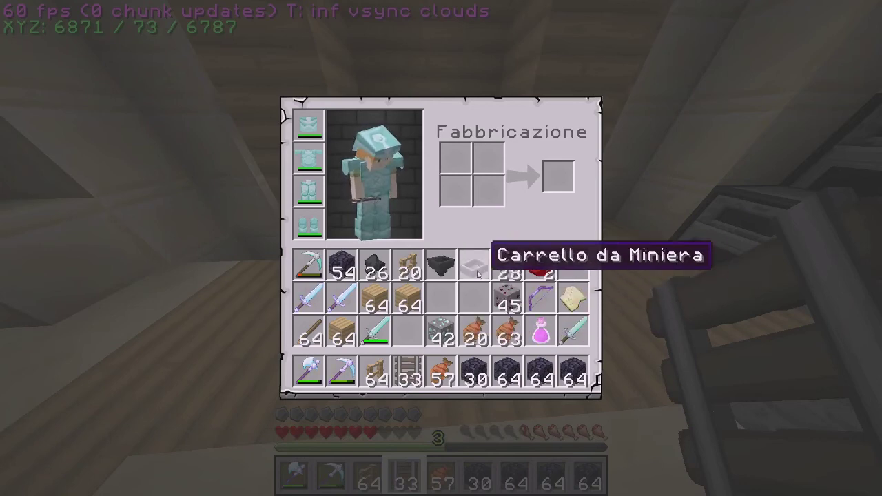
pyautogui.click(439, 271)
pyautogui.click(454, 158)
pyautogui.click(476, 267)
pyautogui.click(454, 192)
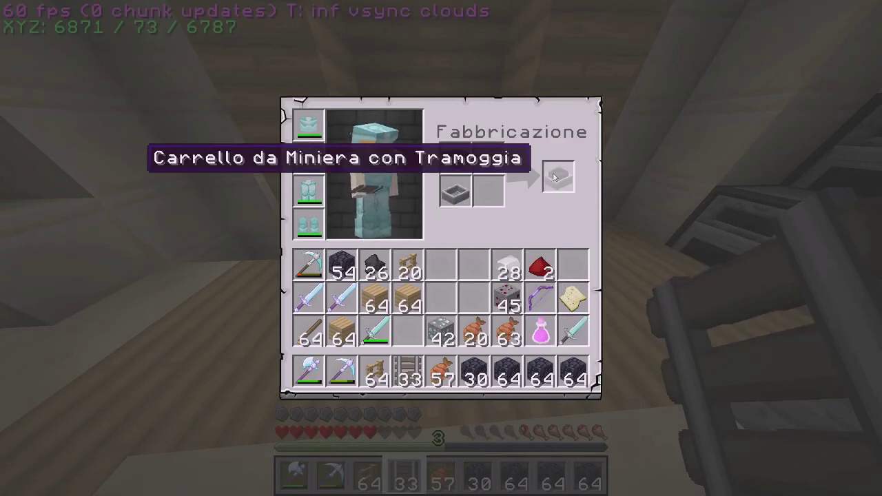
pyautogui.click(555, 178)
pyautogui.click(406, 372)
pyautogui.press('e')
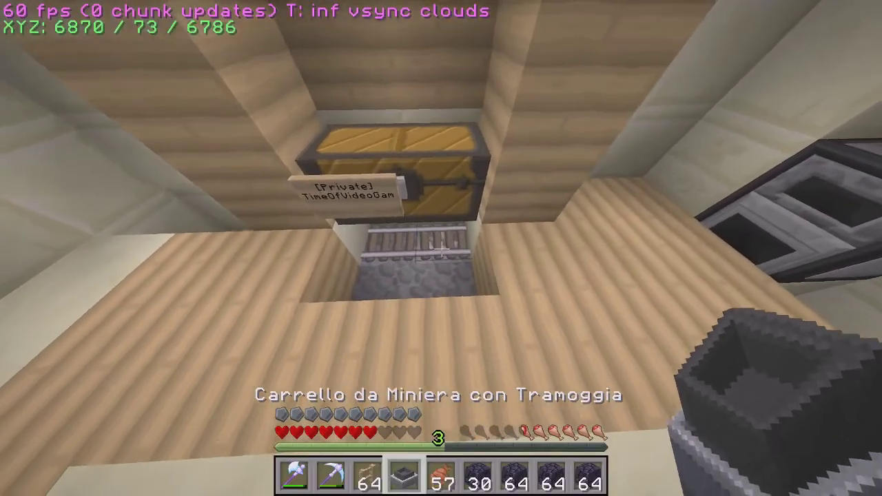
# Place the hopper minecart on the rail beneath the private chest and move its four collected potions into the inventory
pyautogui.rightClick(441, 248)
pyautogui.rightClick(441, 248)
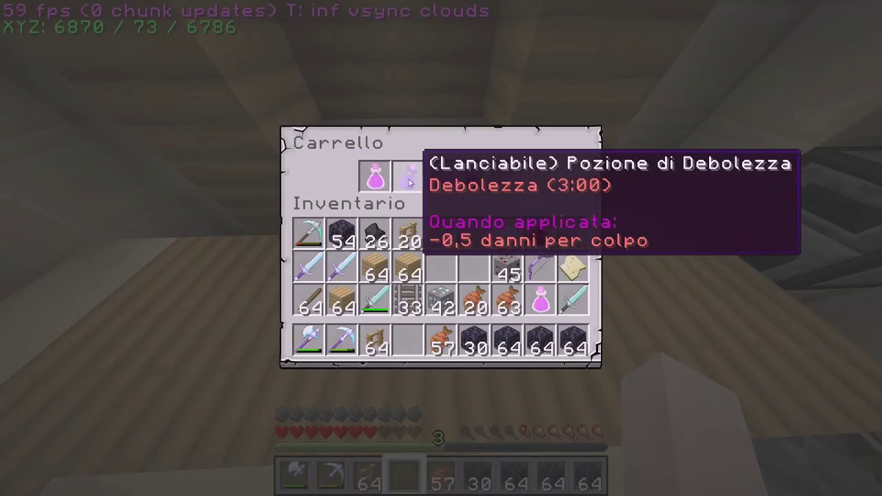
pyautogui.click(375, 177)
pyautogui.click(441, 234)
pyautogui.click(407, 177)
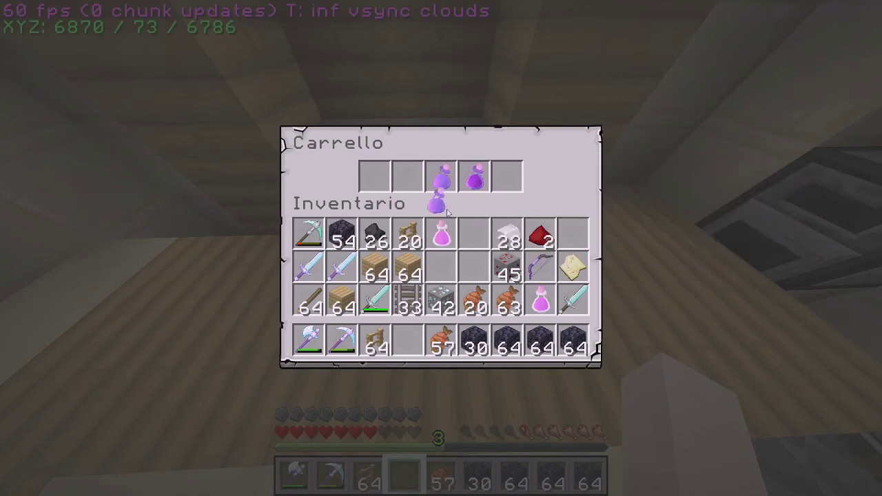
pyautogui.click(474, 234)
pyautogui.click(441, 178)
pyautogui.click(441, 267)
pyautogui.click(474, 177)
pyautogui.click(474, 265)
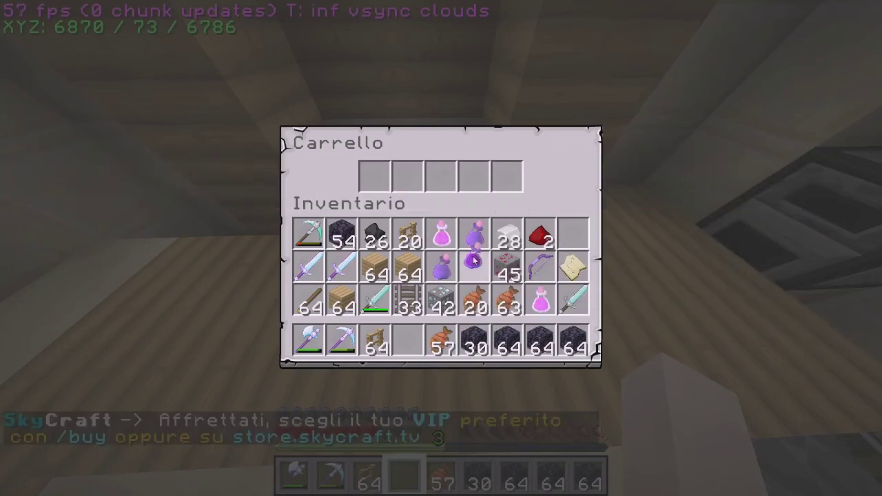